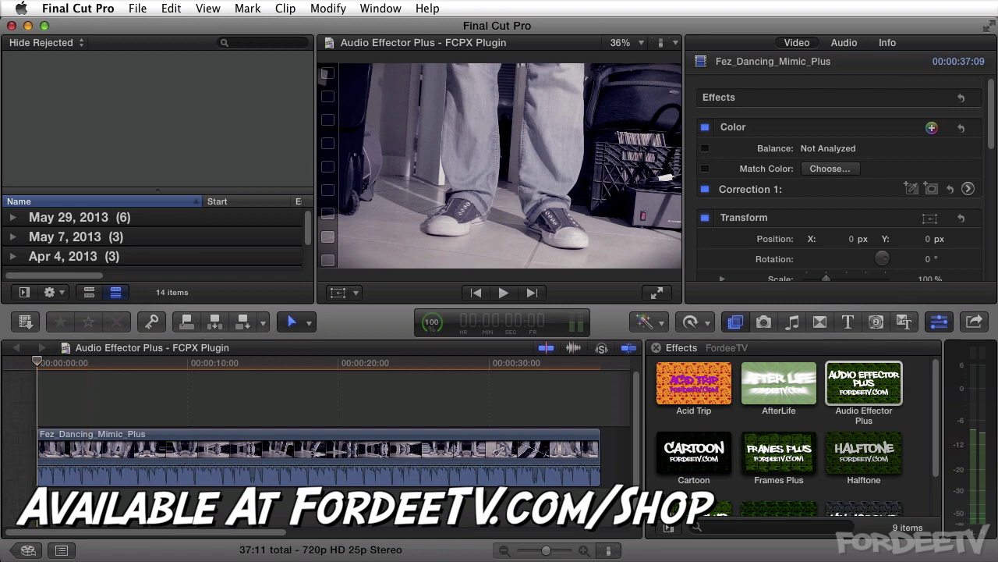
Bring the Safari Tap BPM calculator (beatsperminuteonline.com) in front of Final Cut Pro.
key("super+Tab")
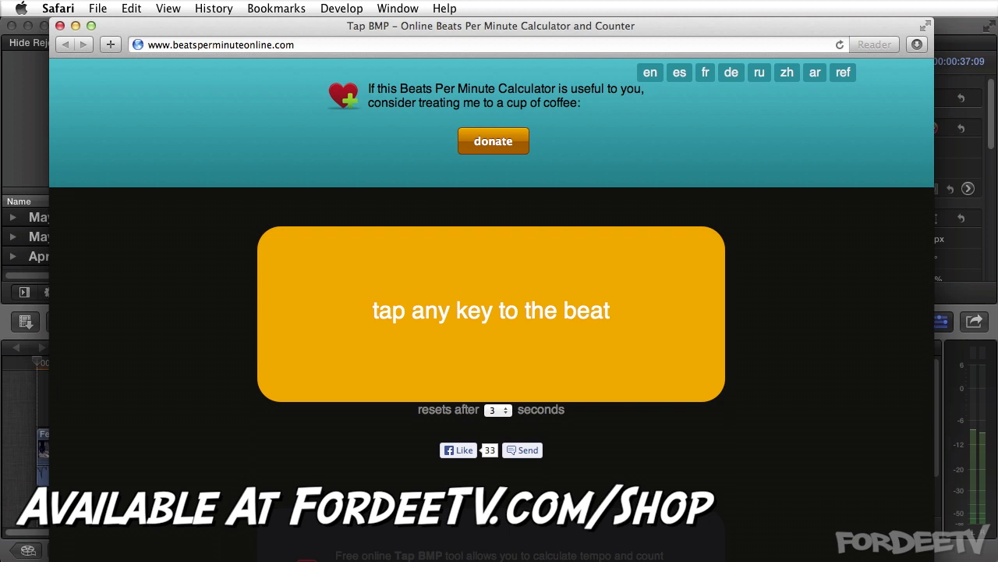
Tap along to the song until the Tap BPM readout settles near 122 bpm, then return to Final Cut Pro.
key("space")
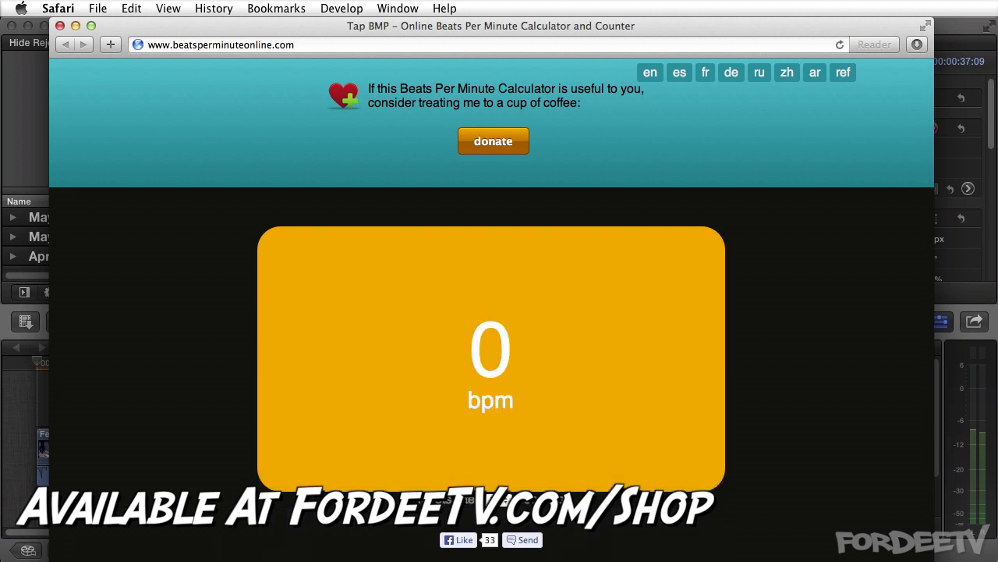
key("space")
key("space")
key("space")
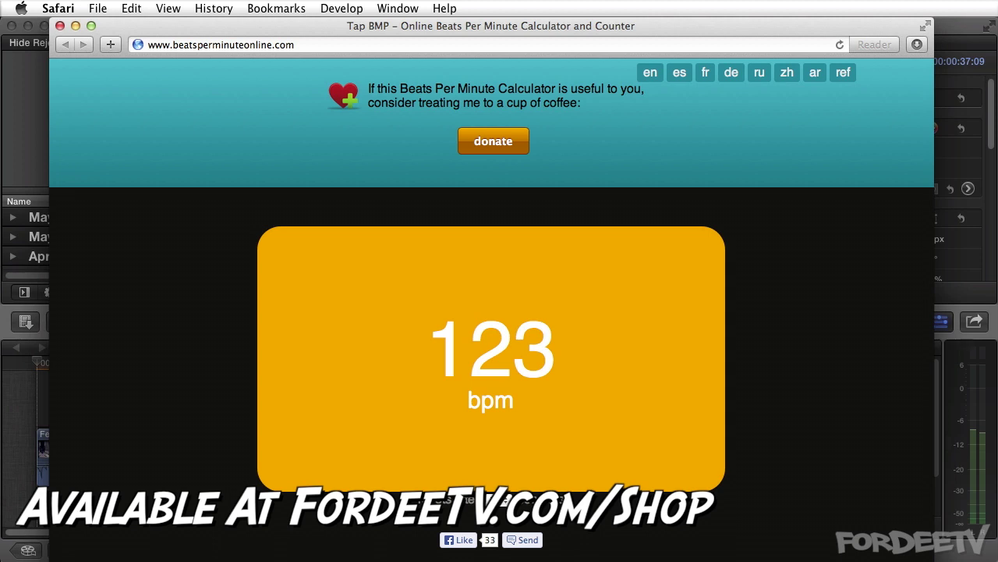
key("space")
key("space")
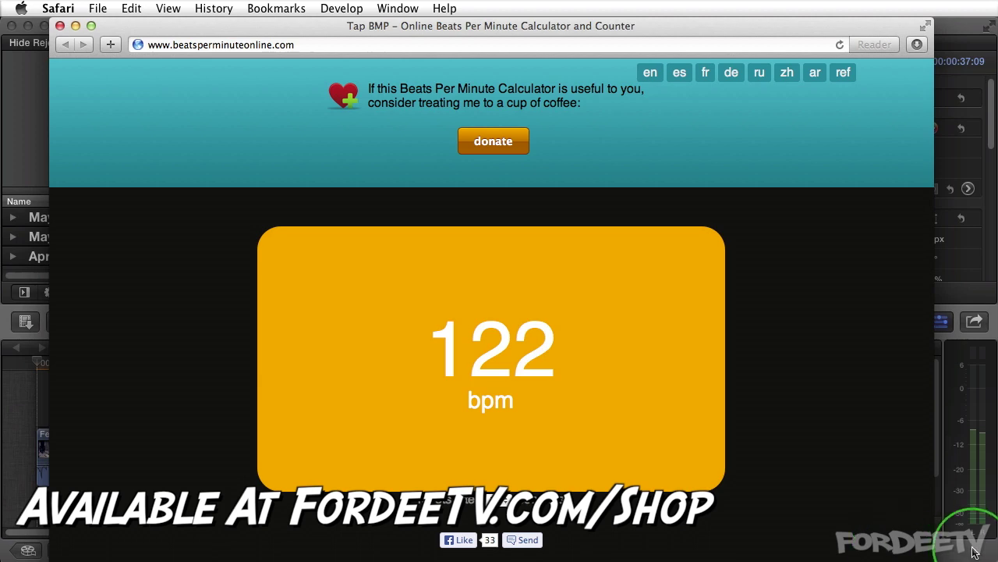
key("super+h")
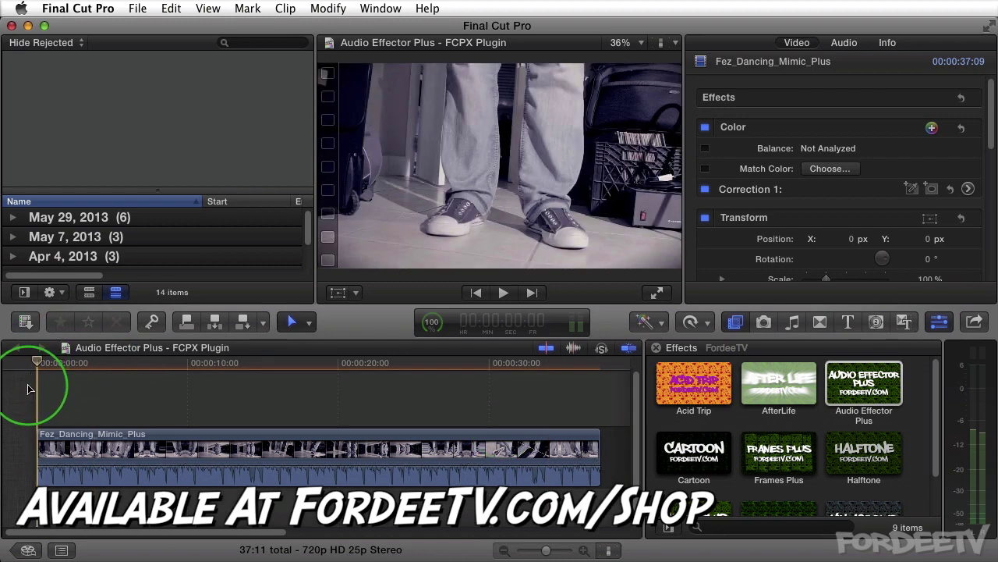
Play the project from the start, rewind, and select the Fez_Dancing_Mimic_Plus clip in the timeline.
key("space")
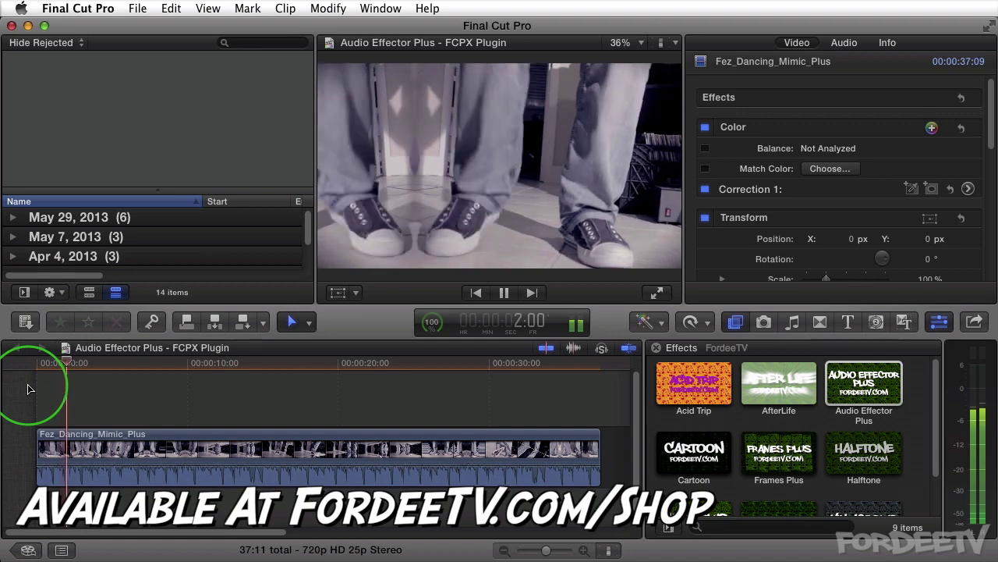
key("space")
key("Home")
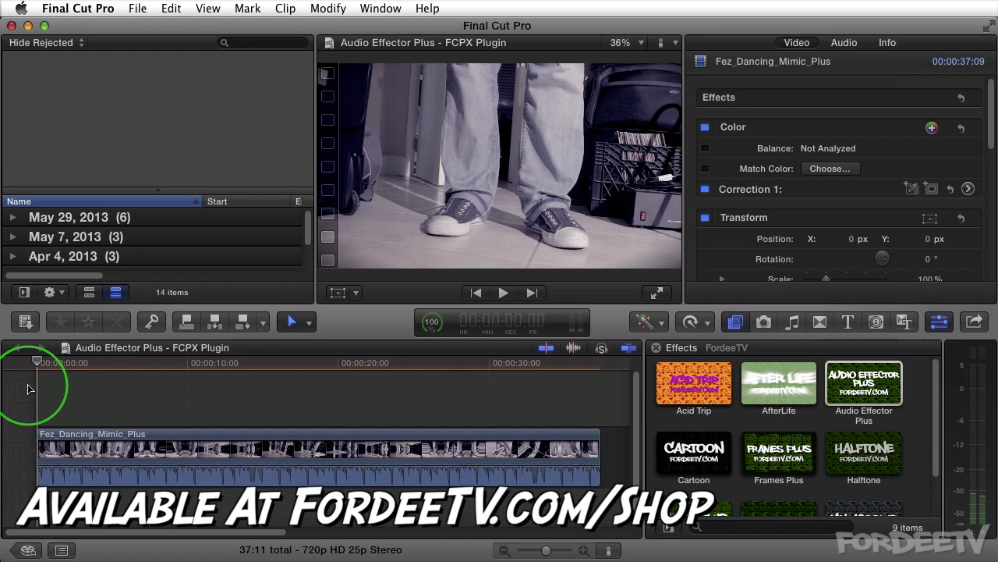
left_click(118, 445)
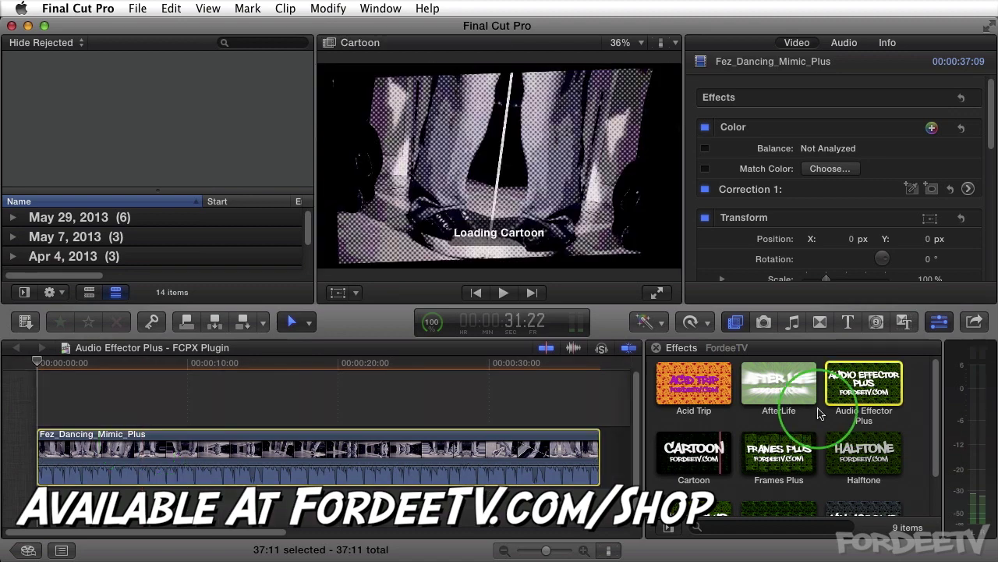
Drag Audio Effector Plus from the Effects browser onto the Fez_Dancing_Mimic_Plus clip.
left_click_drag(819, 413, 375, 455)
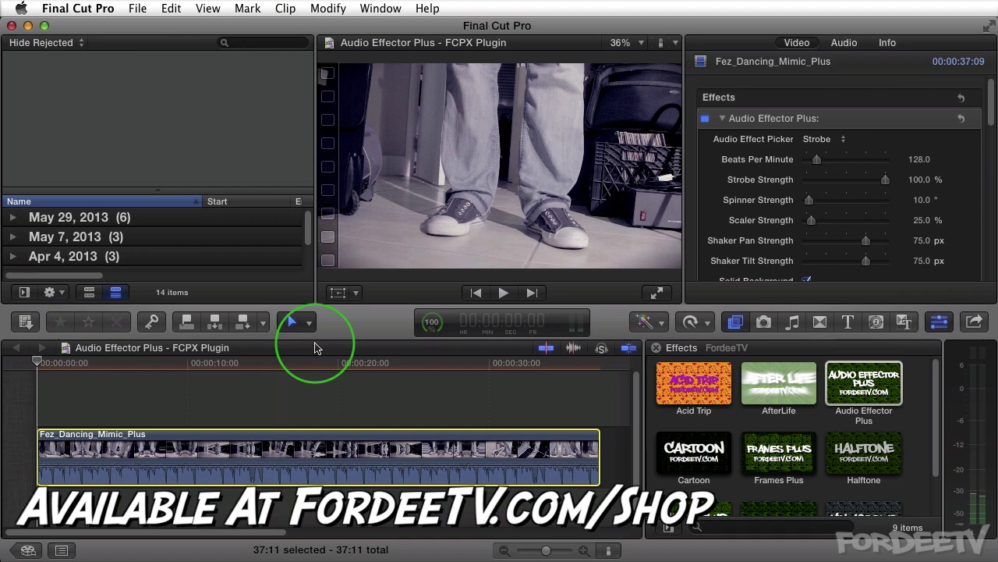
Preview the effect, then set Beats Per Minute to 64 and preview the strobe.
key("space")
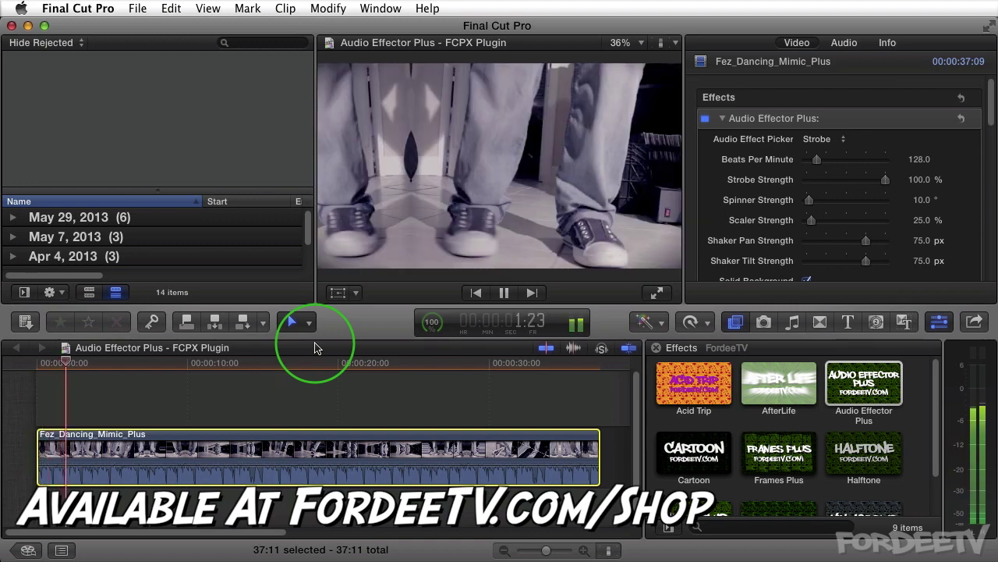
key("space")
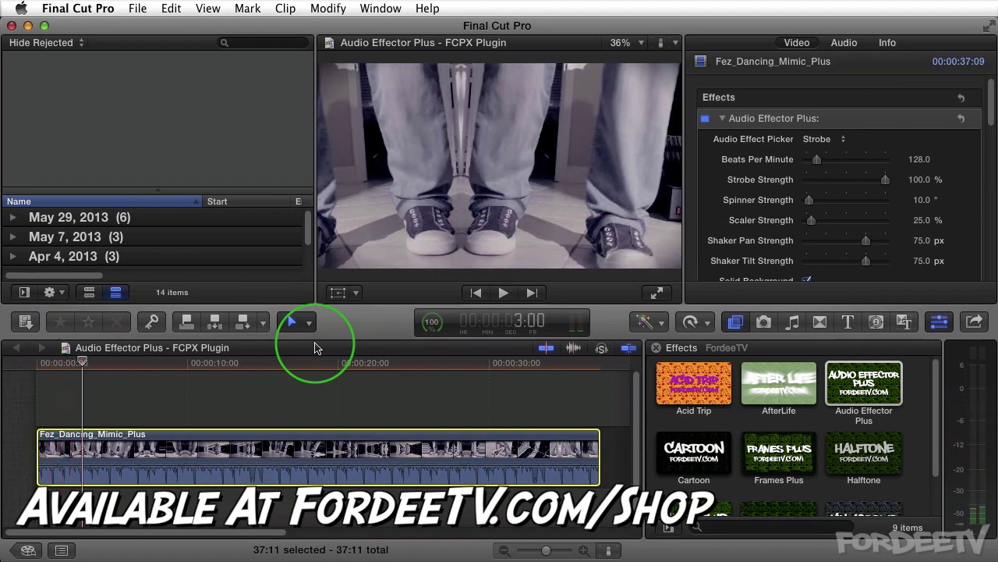
key("Home")
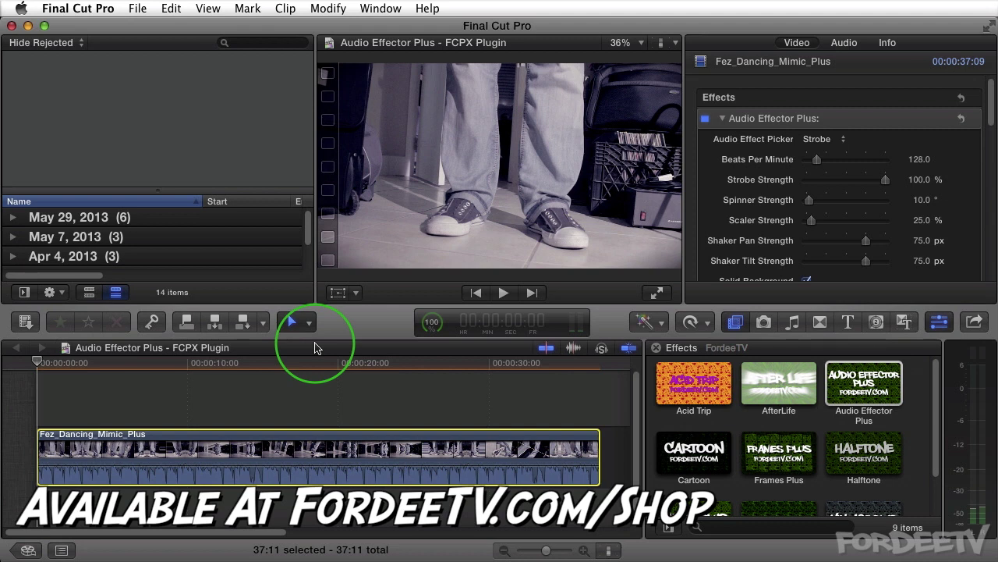
left_click(918, 160)
type("64")
key("Return")
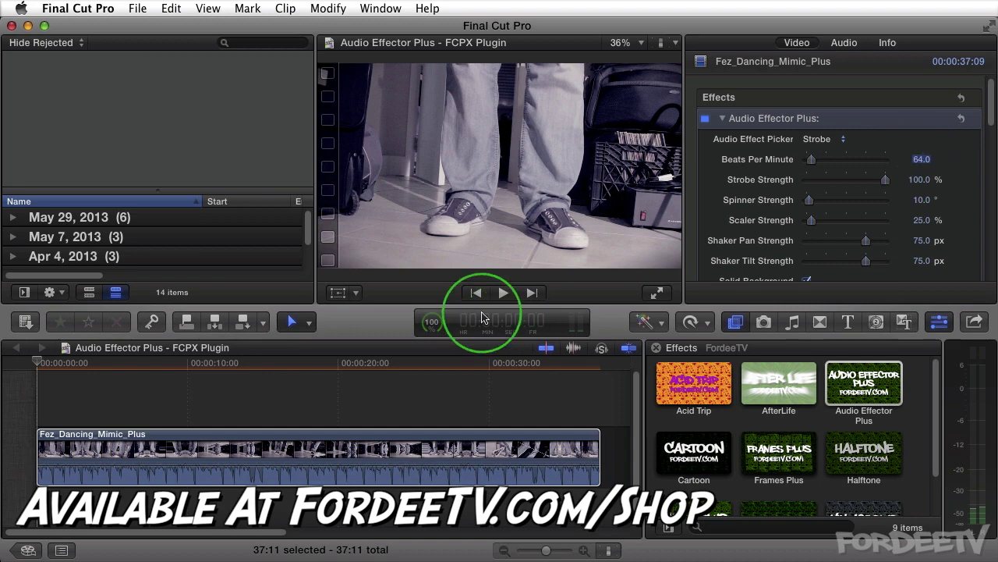
left_click(11, 402)
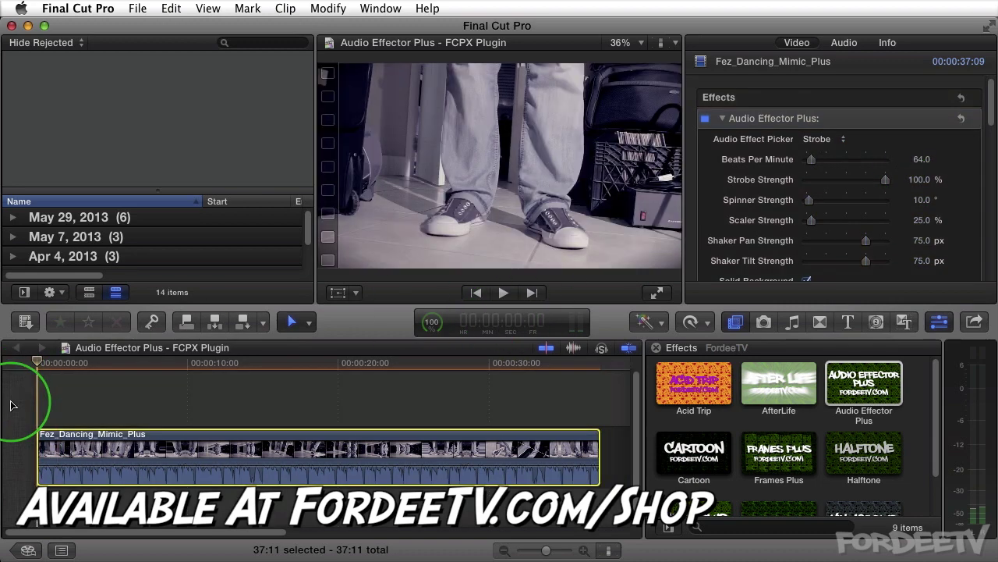
key("space")
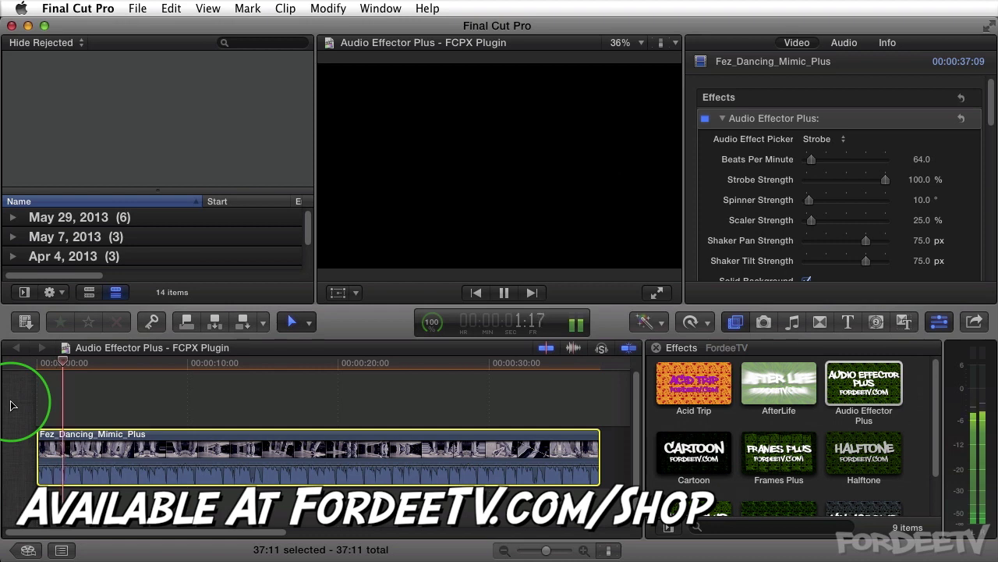
key("space")
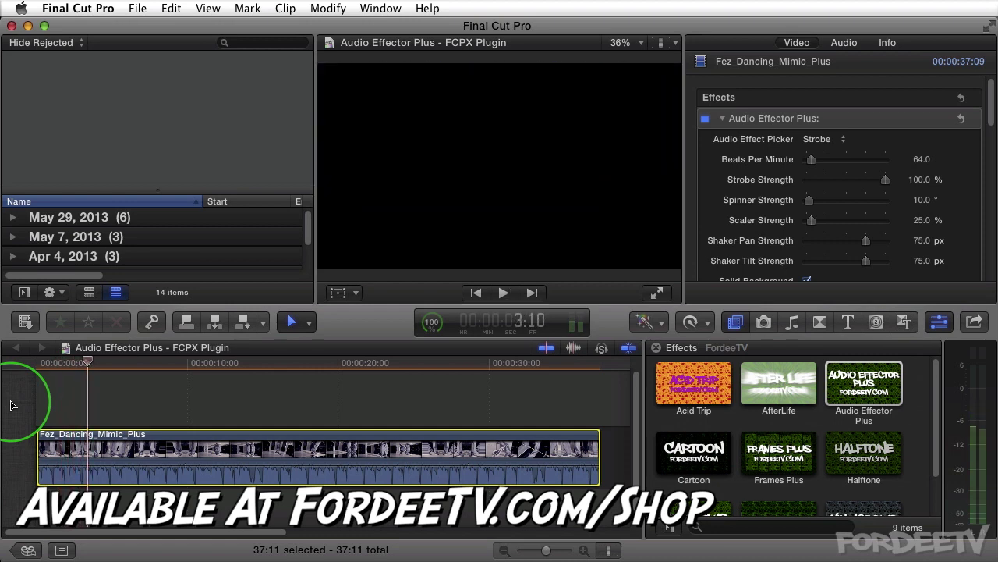
key("Home")
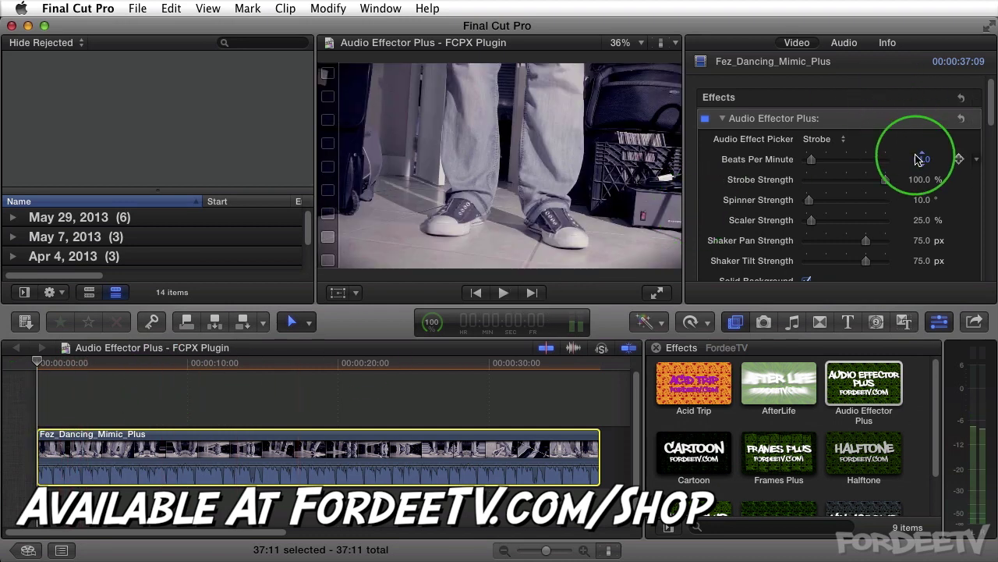
Raise Beats Per Minute to 128, then 256, and preview the faster strobe.
left_click(918, 159)
type("128")
key("Return")
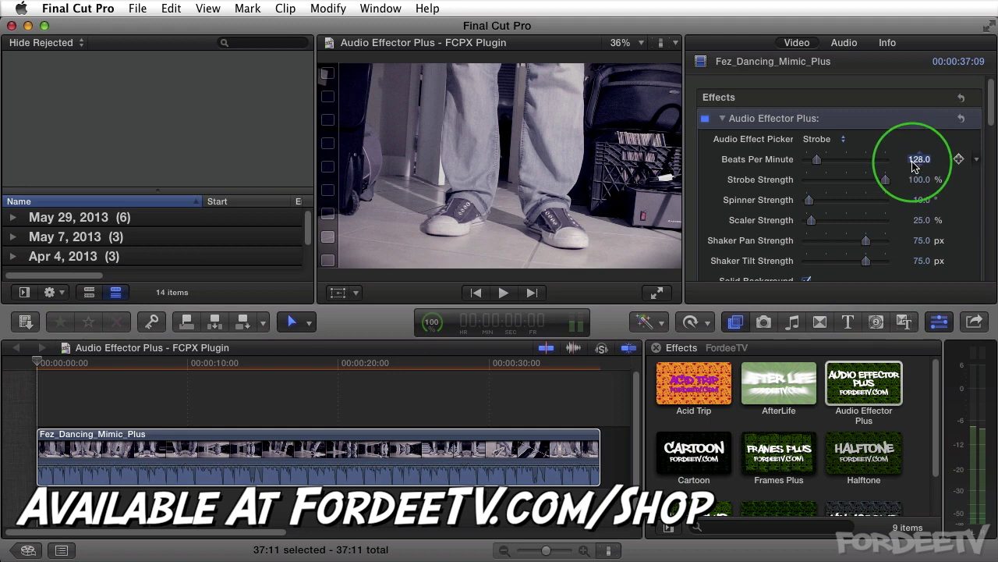
type("256")
key("Return")
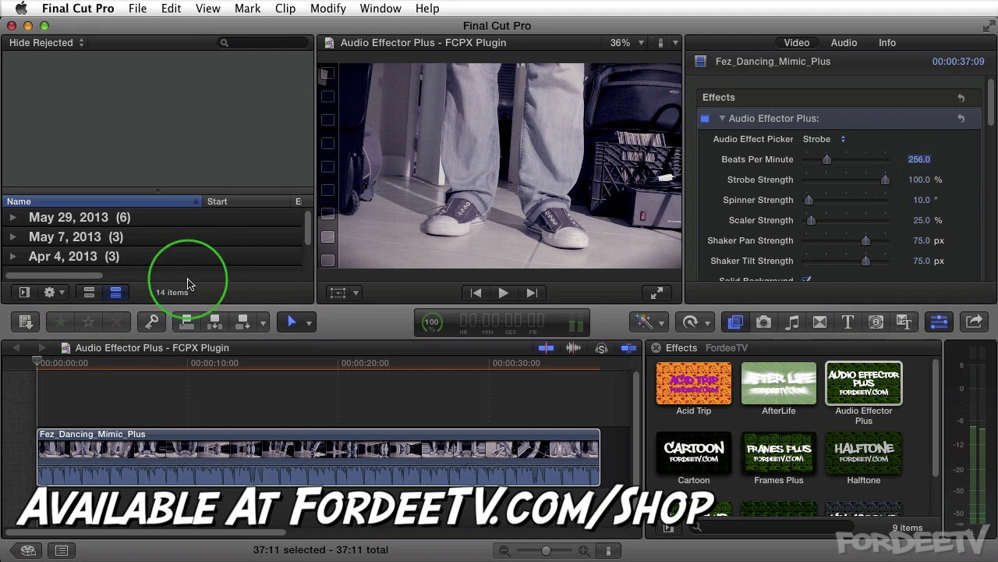
key("space")
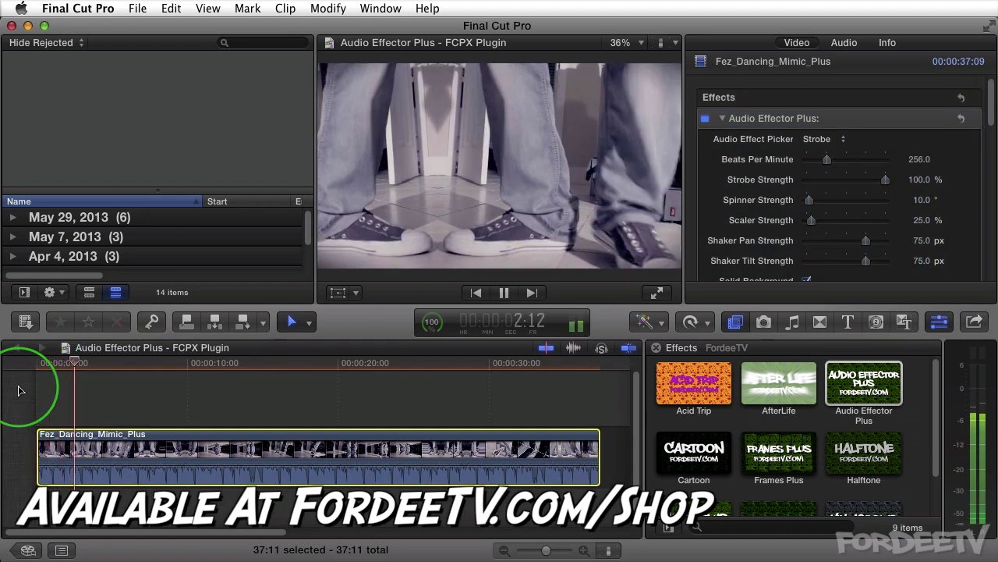
key("space")
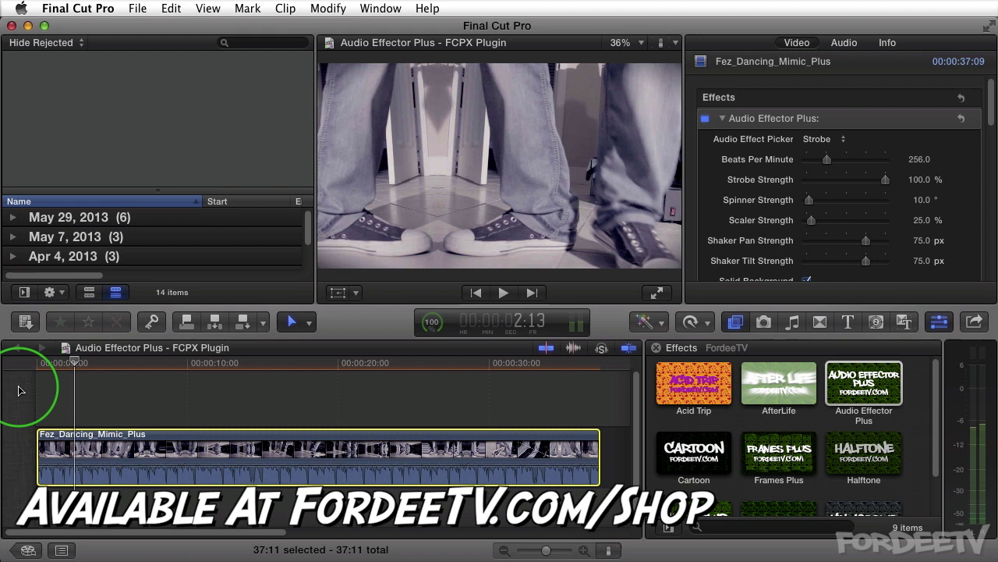
Switch the Audio Effect Picker to Spinner and set Beats Per Minute to 128.
left_click(817, 139)
left_click(819, 151)
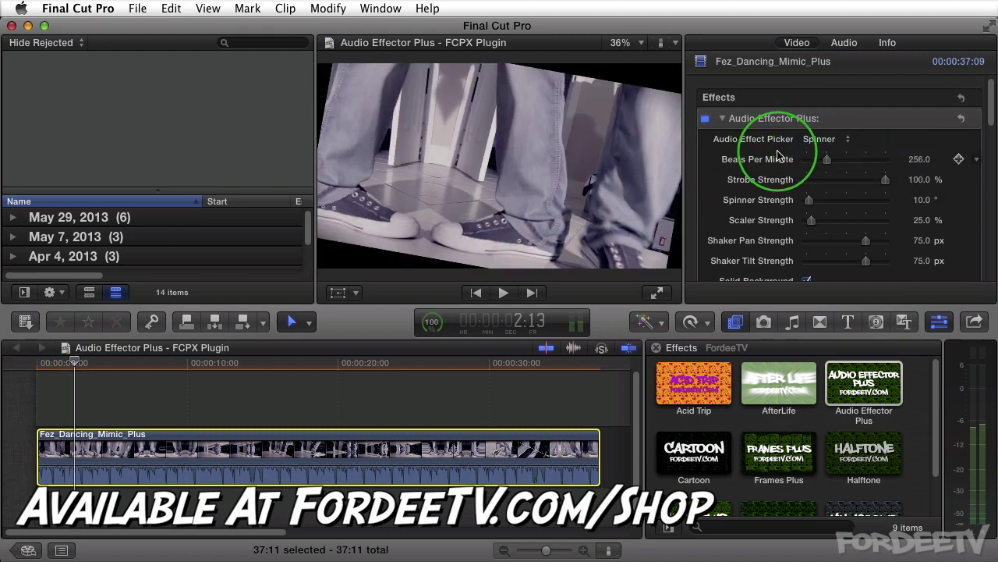
left_click(920, 159)
type("120")
key("Return")
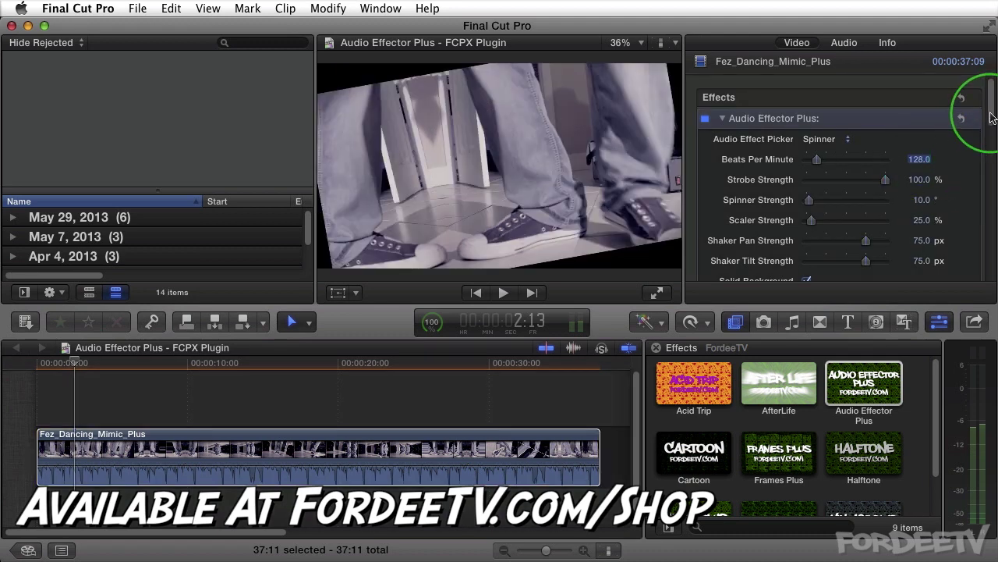
left_click_drag(991, 112, 991, 148)
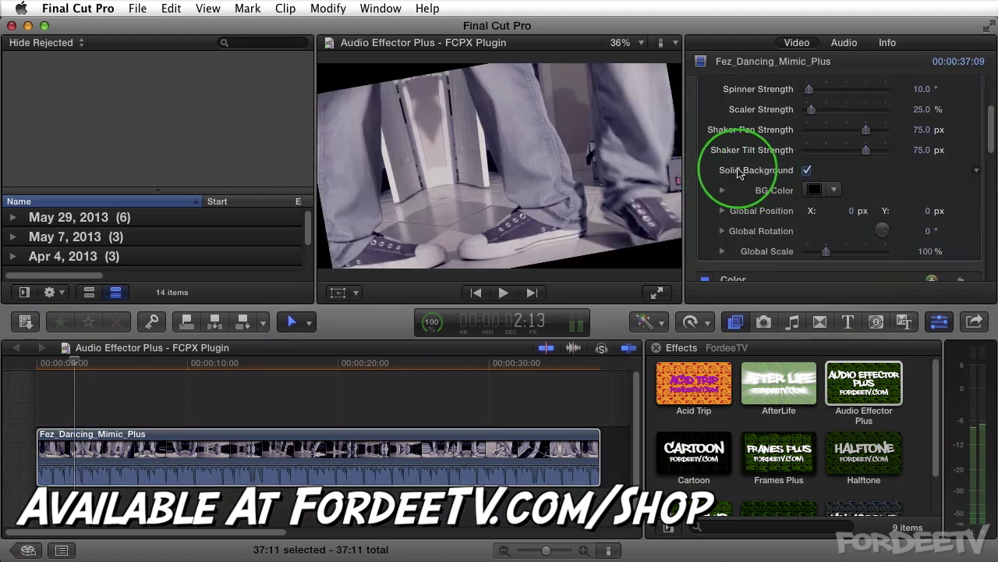
Set the BG Color to a dark purple sampled from the viewer with the Colors window magnifier.
left_click(835, 191)
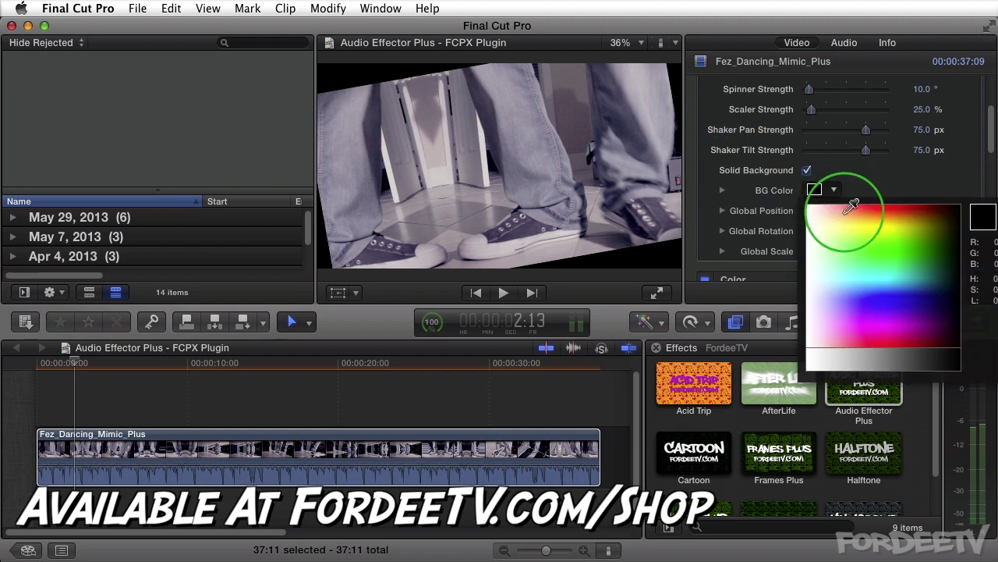
left_click(903, 271)
left_click_drag(904, 270, 819, 194)
left_click(815, 192)
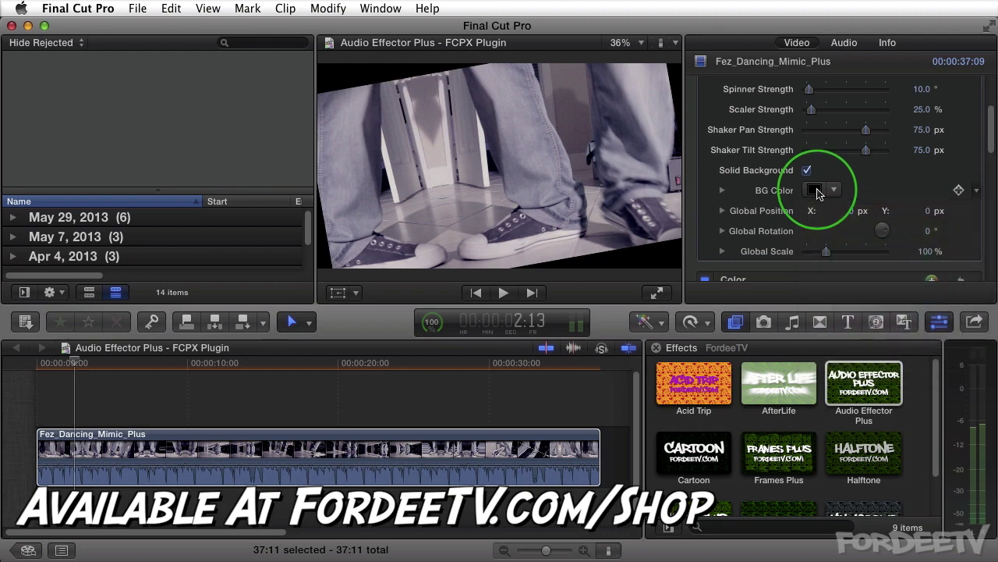
left_click_drag(577, 552, 915, 231)
left_click(799, 271)
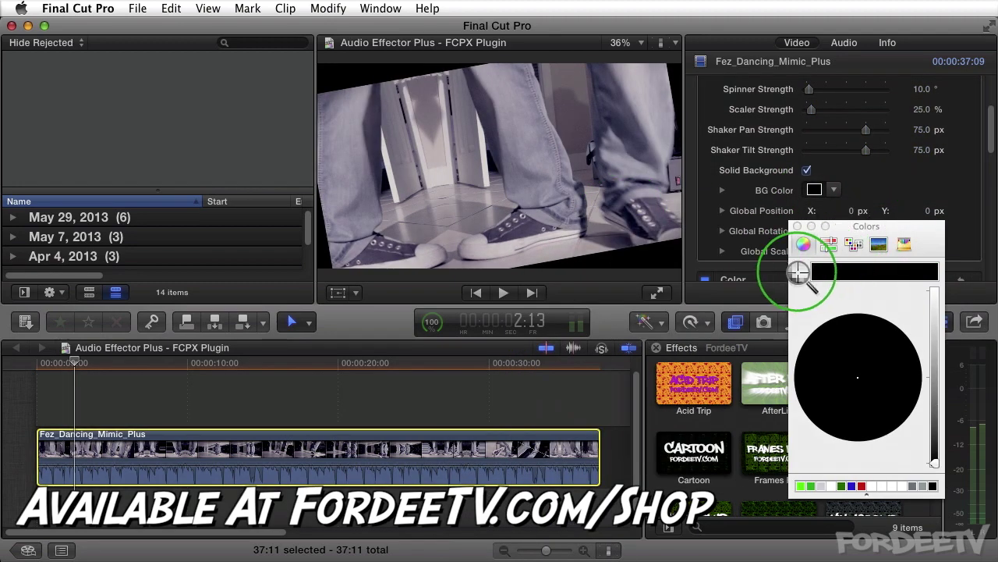
left_click(526, 152)
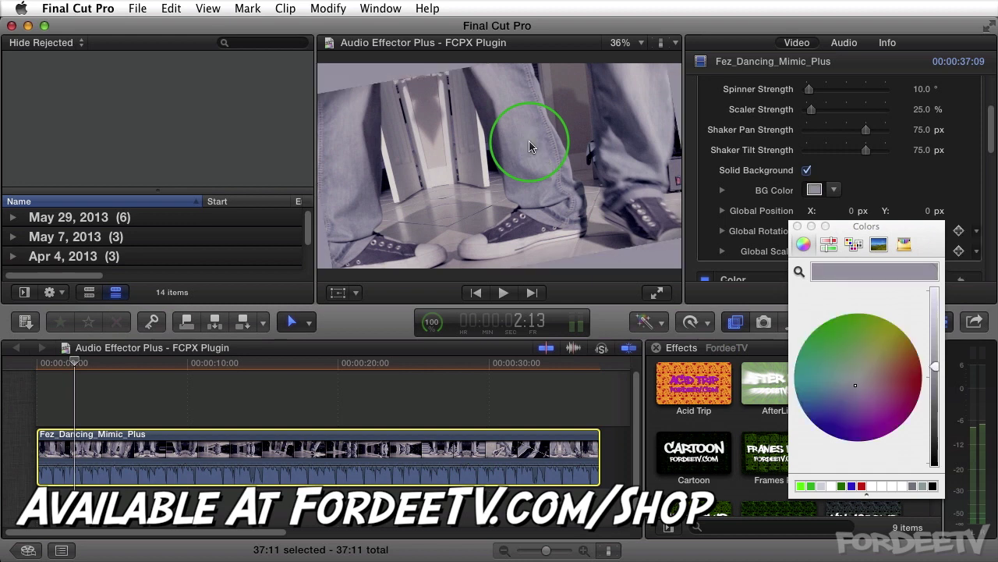
left_click(799, 271)
left_click(491, 238)
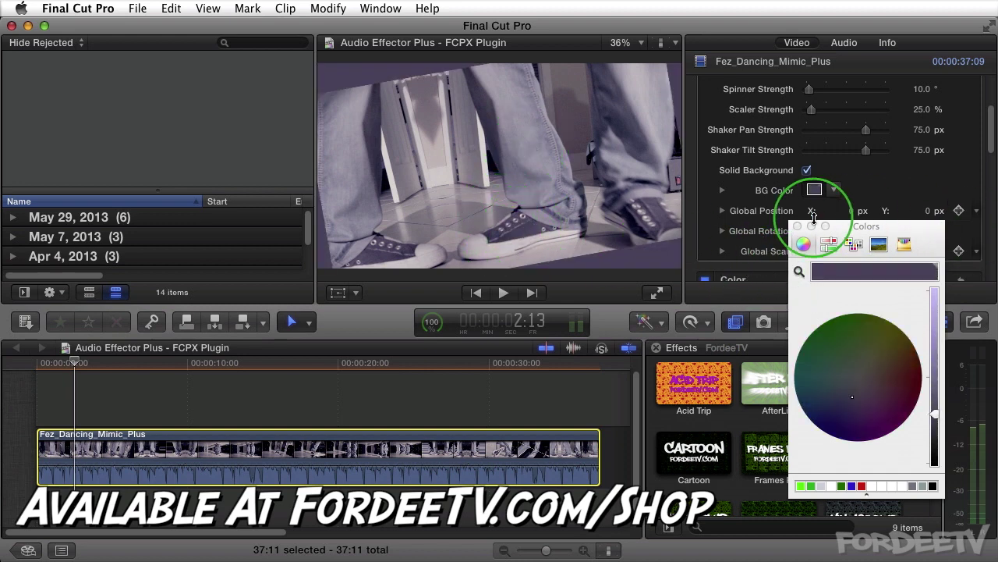
left_click(797, 227)
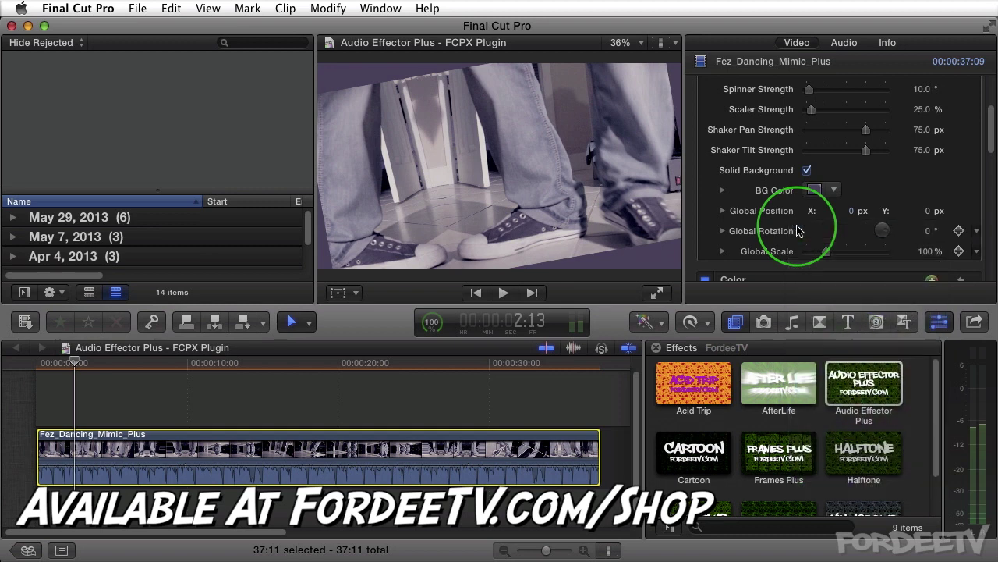
Turn Solid Background off to compare, then switch it back on.
left_click(807, 171)
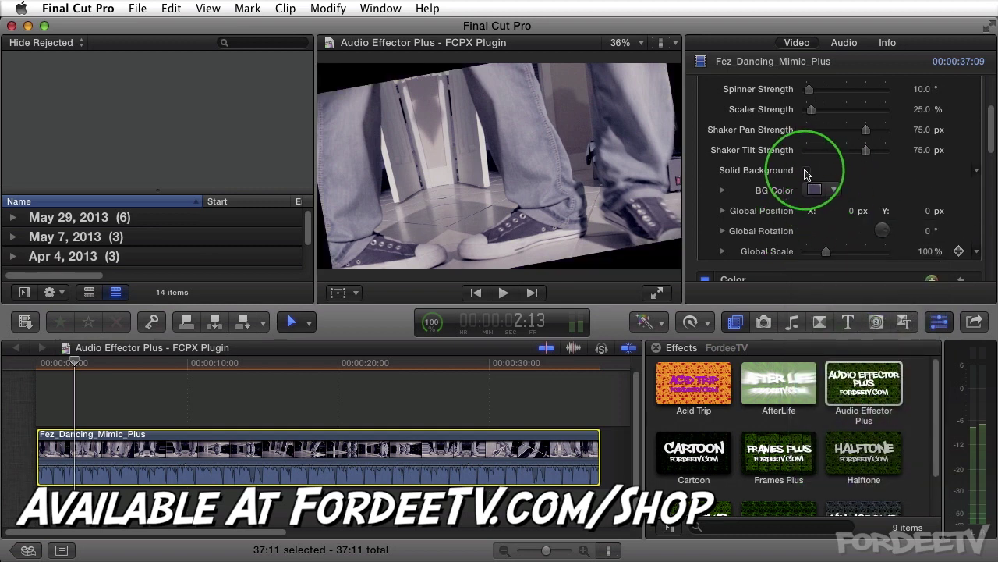
left_click(701, 220)
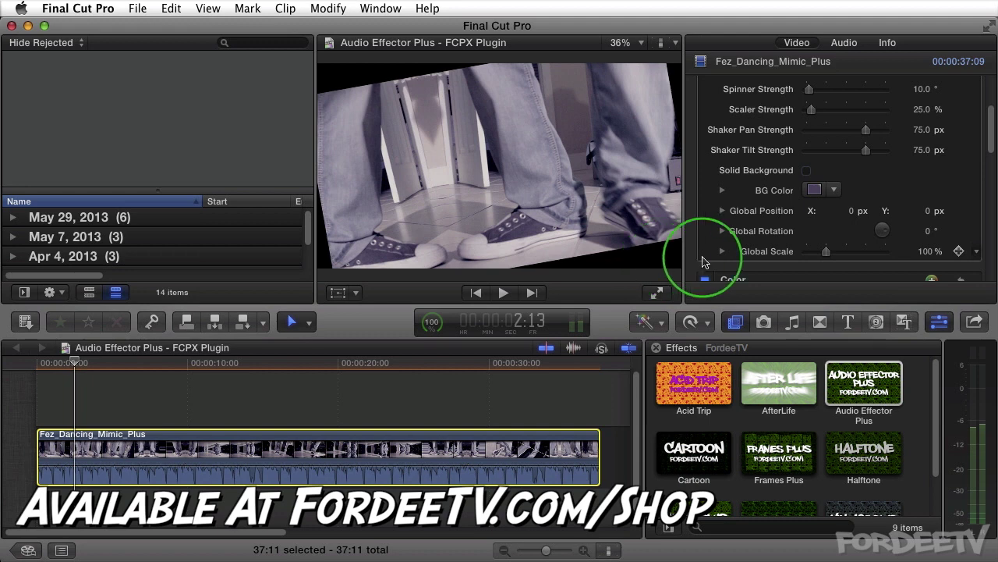
left_click(807, 171)
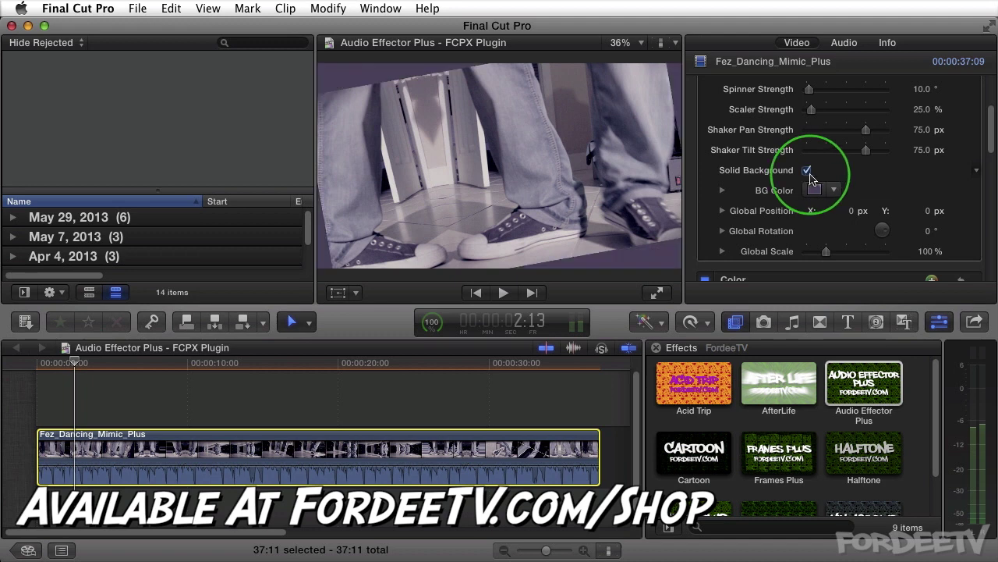
scroll(987, 156, "up", 5)
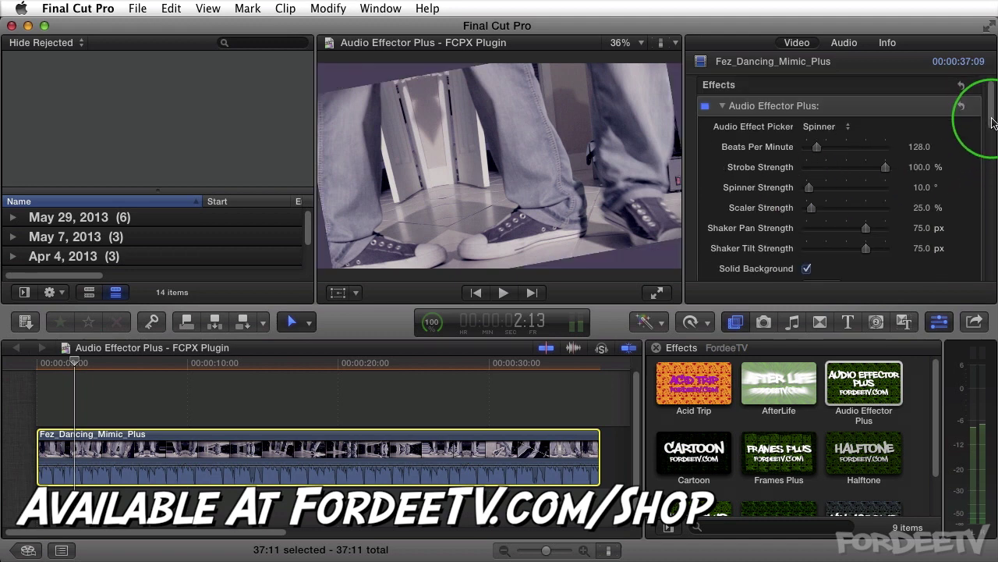
Preview the spinning pulses and drag Spinner Strength up to 360°.
key("space")
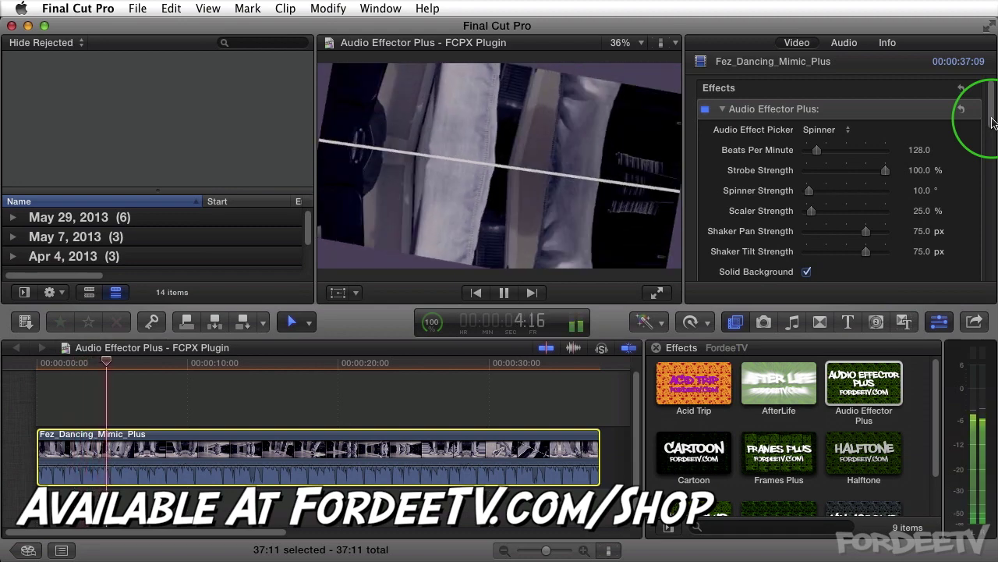
key("space")
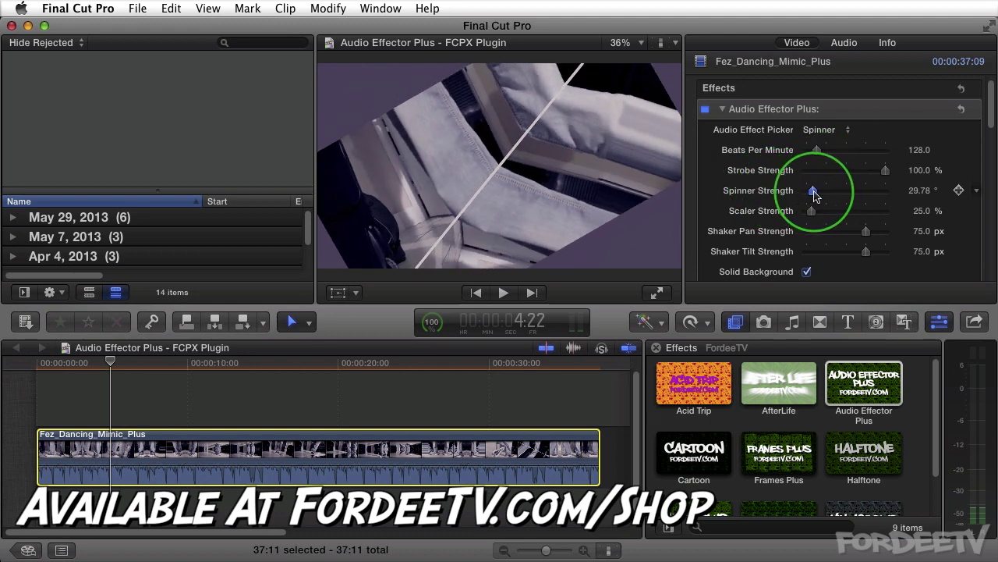
key("space")
left_click_drag(817, 193, 818, 193)
key("space")
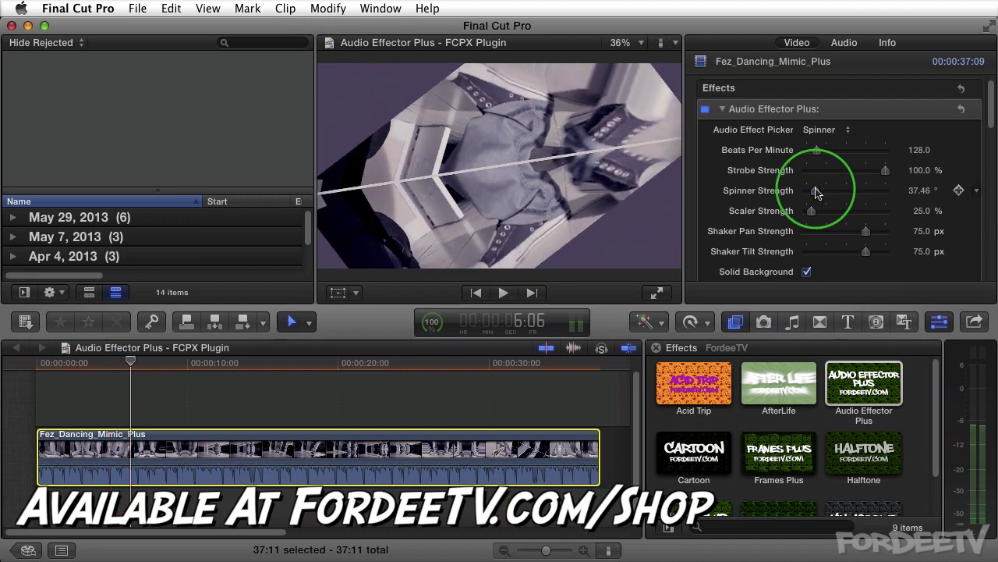
key("space")
key("space")
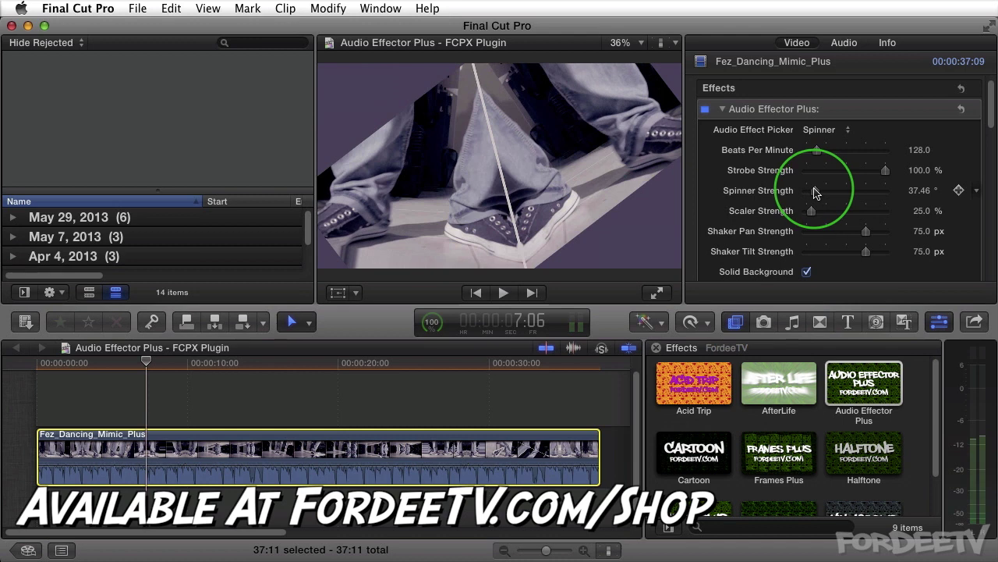
left_click_drag(817, 195, 949, 194)
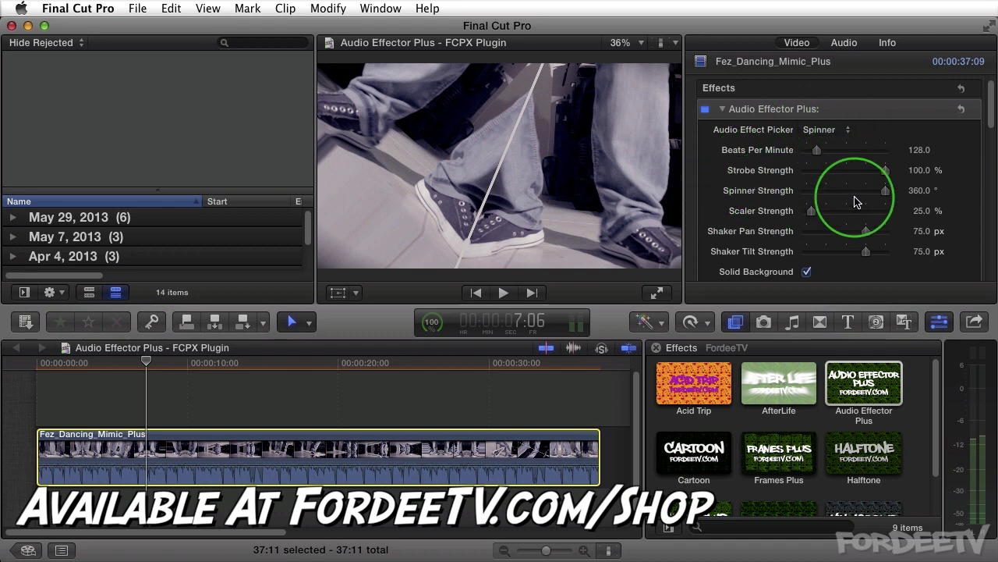
Choose the Scaler pulse, raise Scaler Strength to 87.29%, and preview the scaling on the beat.
left_click(821, 132)
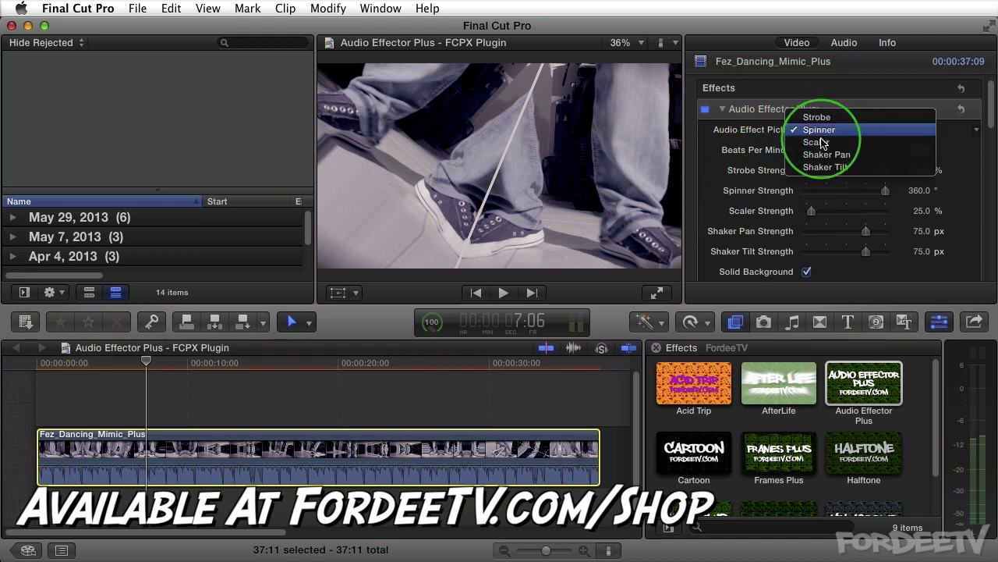
left_click(819, 144)
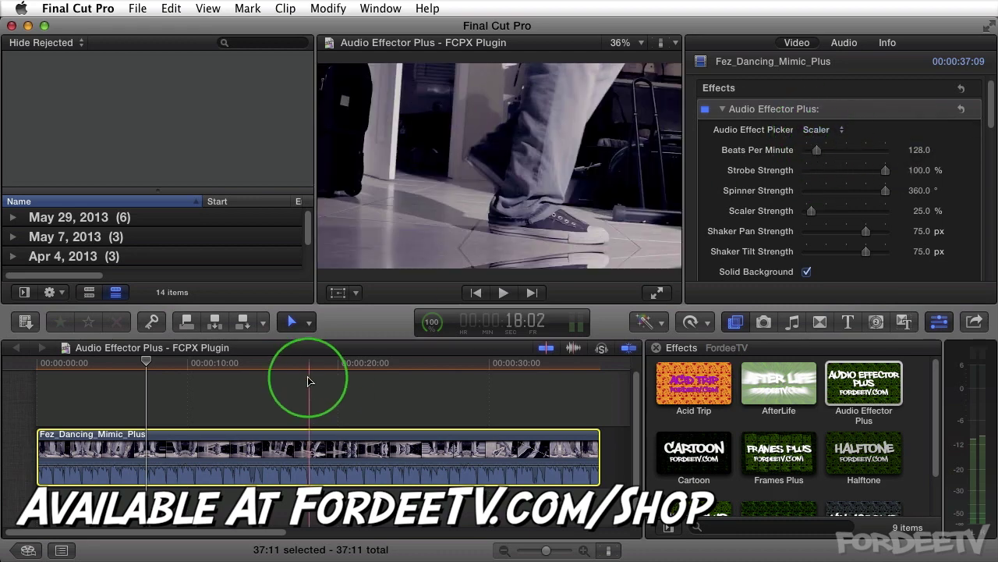
key("space")
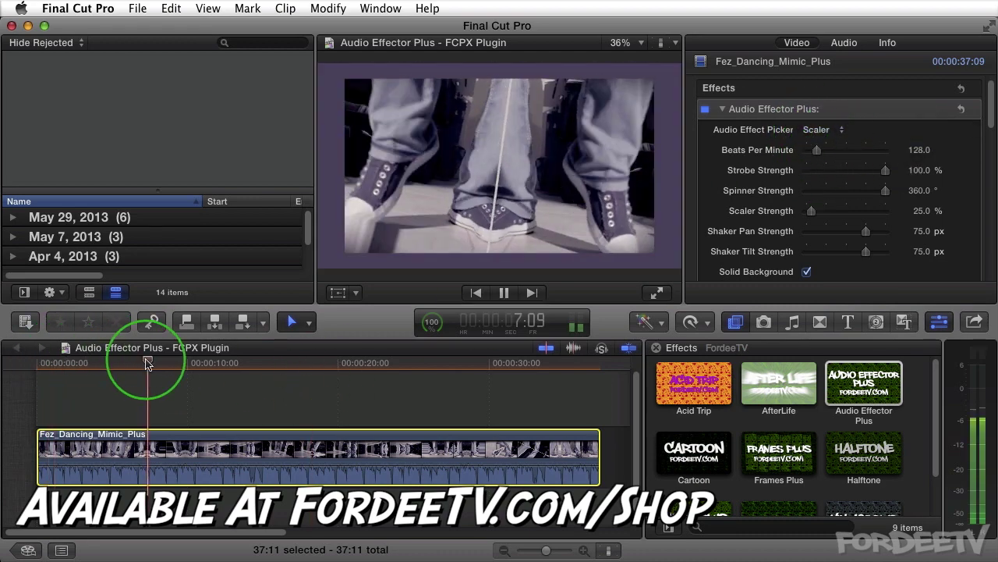
key("space")
left_click_drag(145, 364, 171, 364)
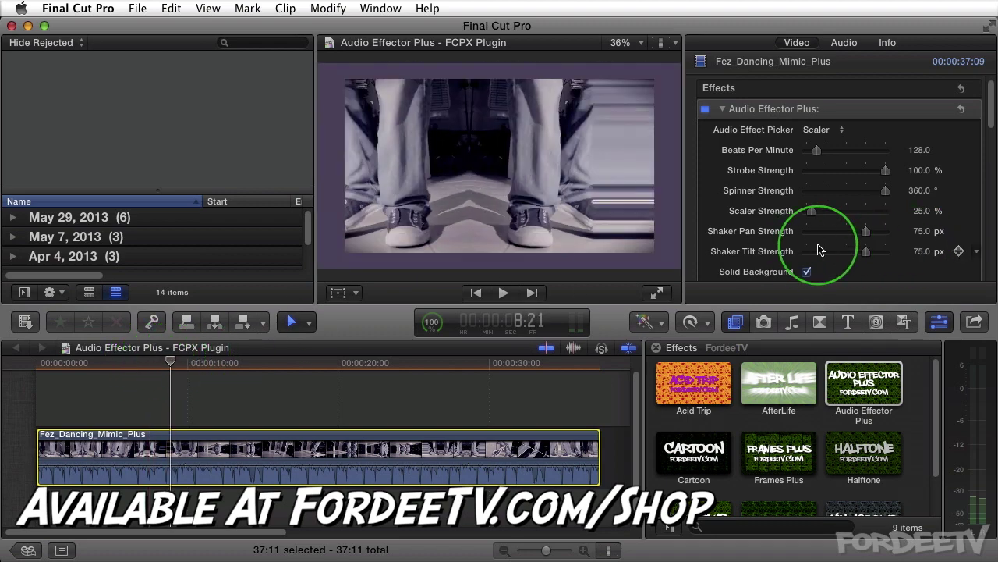
left_click_drag(814, 212, 824, 212)
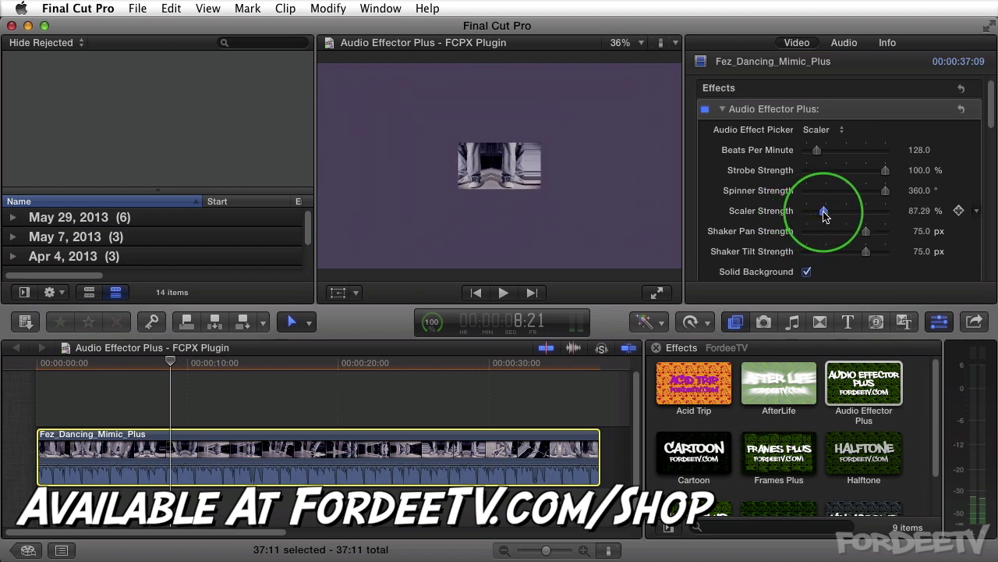
key("space")
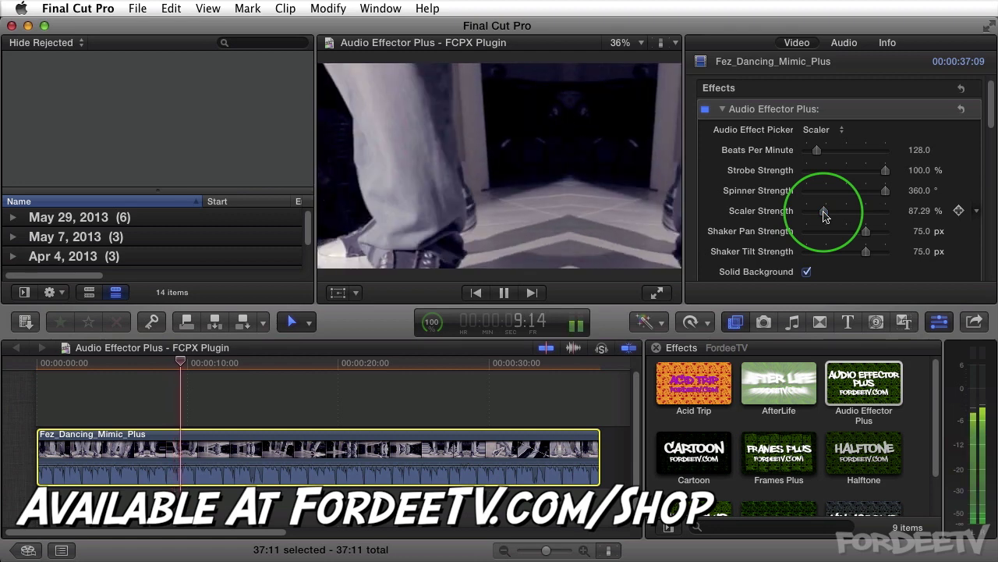
key("space")
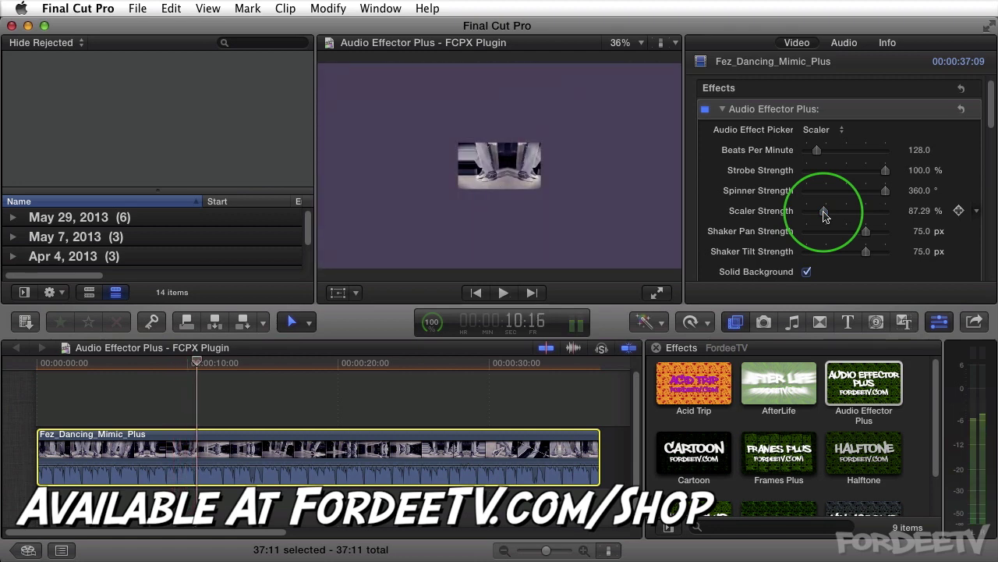